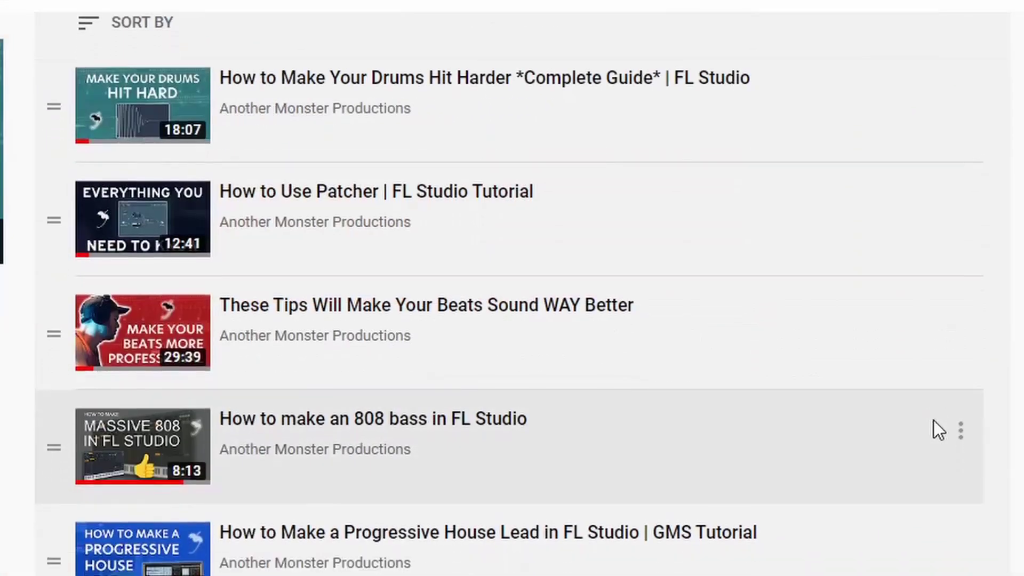
- Scroll down through the channel's Sytrus tutorial playlist
{"action": "scroll", "coordinate": [928, 420], "scroll_direction": "down", "scroll_amount": 6}
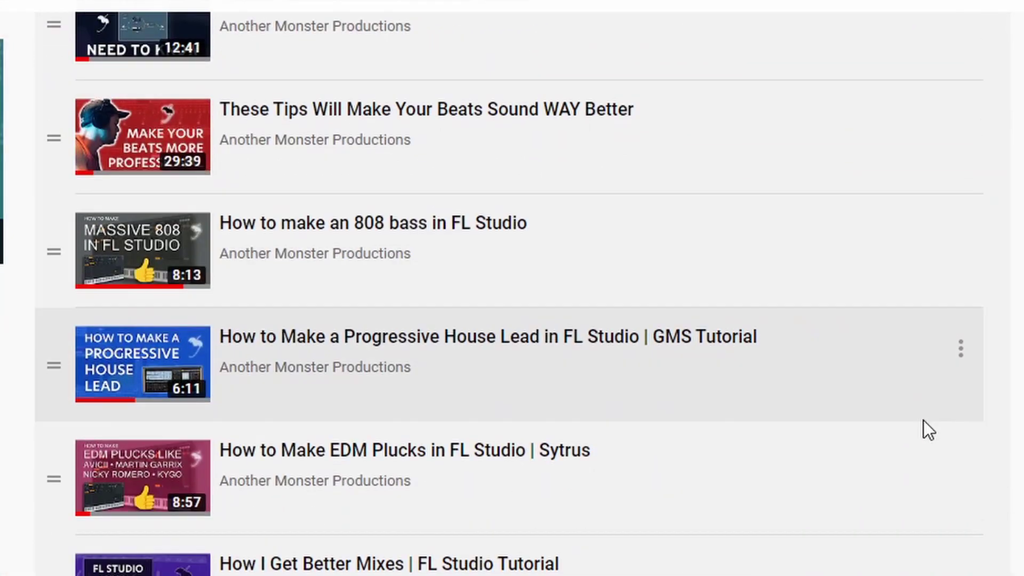
{"action": "scroll", "coordinate": [915, 419], "scroll_direction": "down", "scroll_amount": 12}
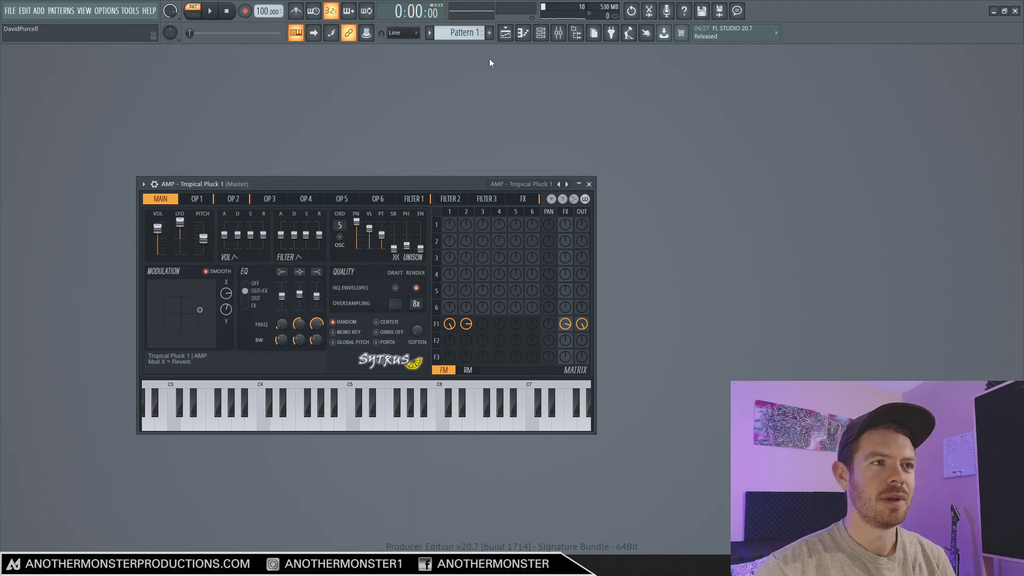
- View the pluck's chord notes, then replace Tropical Pluck 1 with the blank Default patch
{"action": "left_click", "coordinate": [522, 33]}
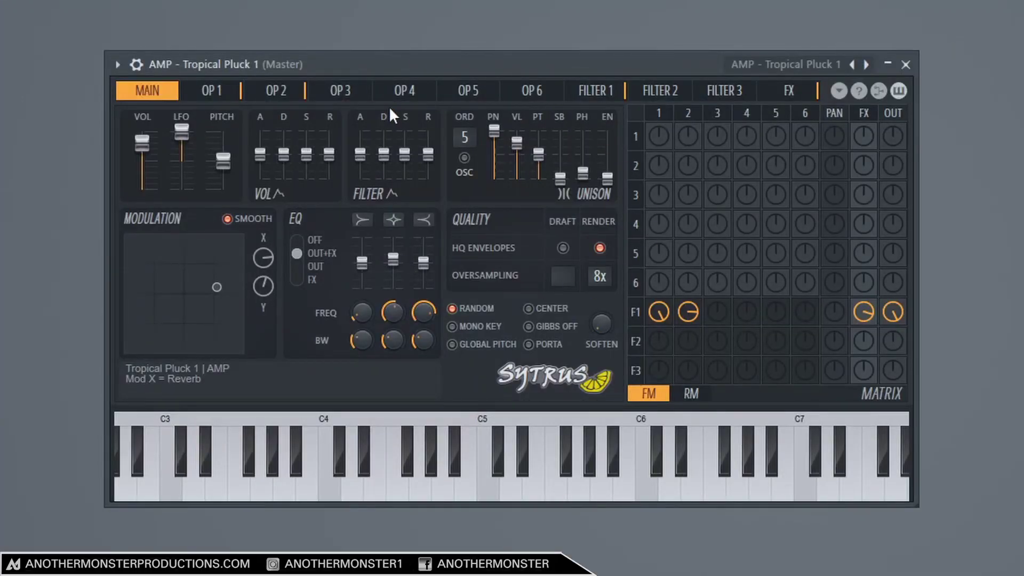
{"action": "left_click", "coordinate": [118, 64]}
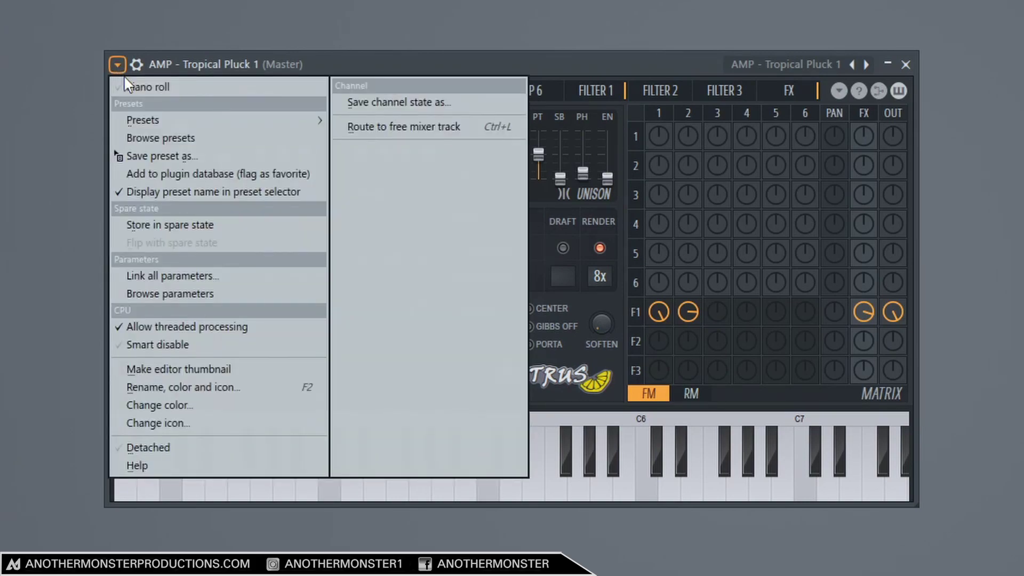
{"action": "mouse_move", "coordinate": [160, 120]}
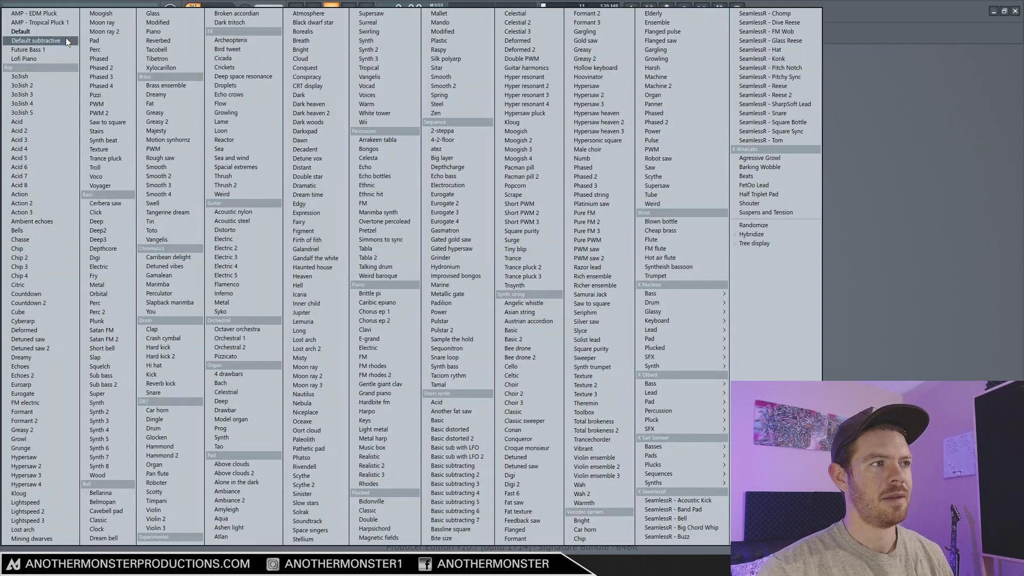
{"action": "left_click", "coordinate": [46, 33]}
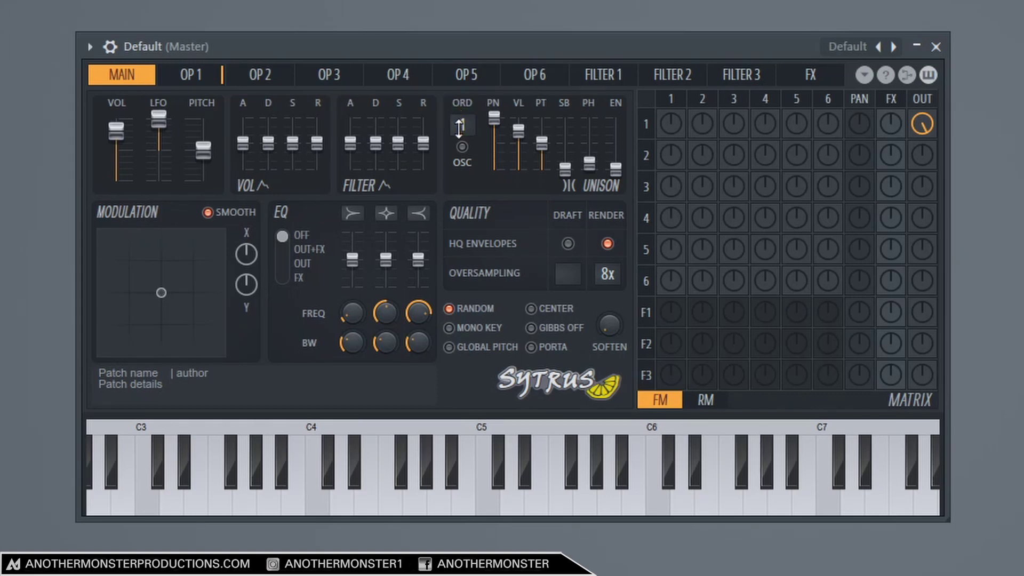
- Drag the MAIN page ORD value up from 1 to 5
{"action": "left_click_drag", "start_coordinate": [462, 128], "coordinate": [463, 102]}
- Give operator 1's volume envelope no attack, a fast decay and a low sustain, then audition it
{"action": "left_click", "coordinate": [192, 77]}
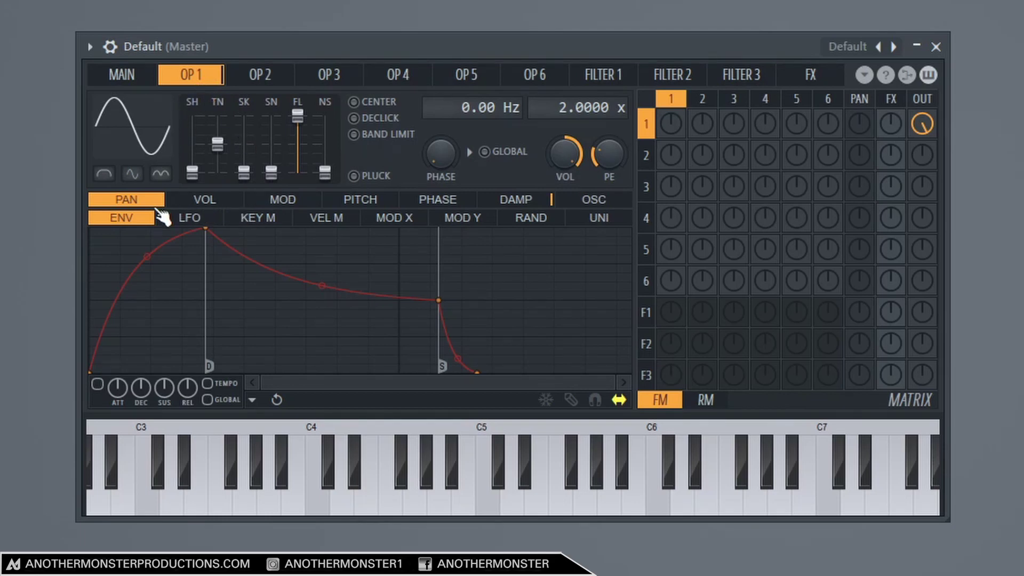
{"action": "left_click", "coordinate": [208, 203]}
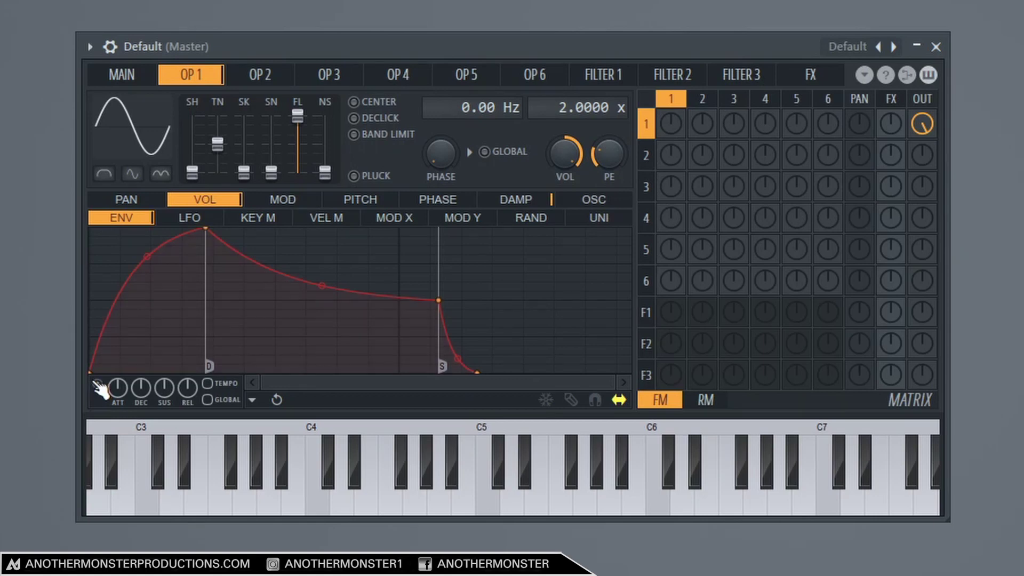
{"action": "left_click_drag", "start_coordinate": [213, 228], "coordinate": [85, 186]}
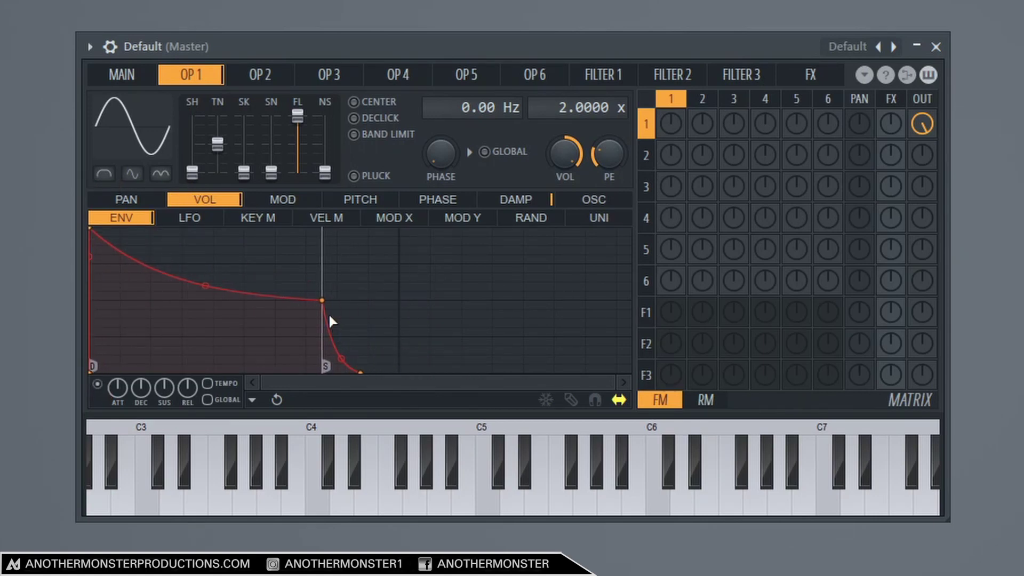
{"action": "left_click_drag", "start_coordinate": [325, 309], "coordinate": [218, 395]}
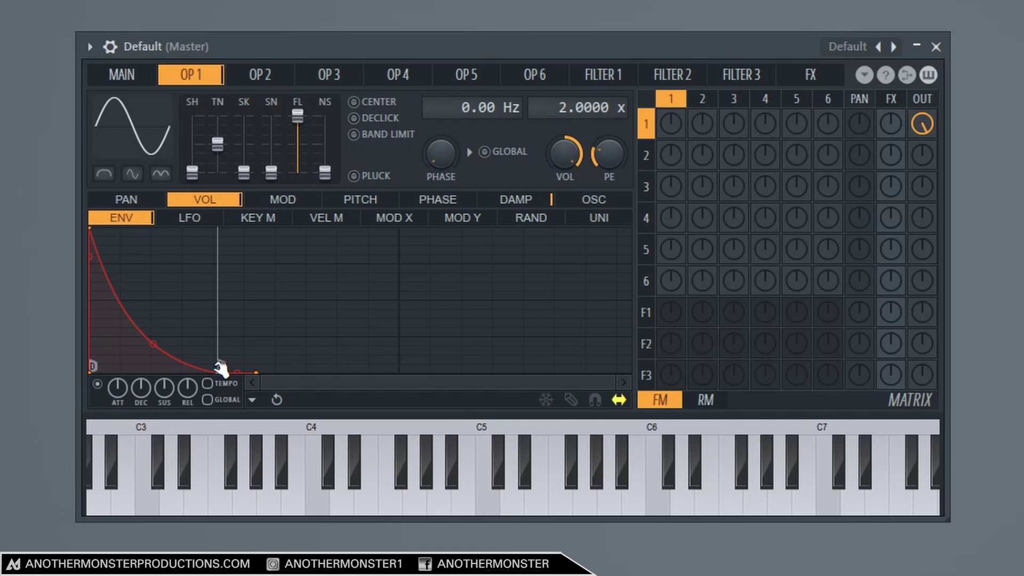
{"action": "left_click_drag", "start_coordinate": [221, 367], "coordinate": [336, 381]}
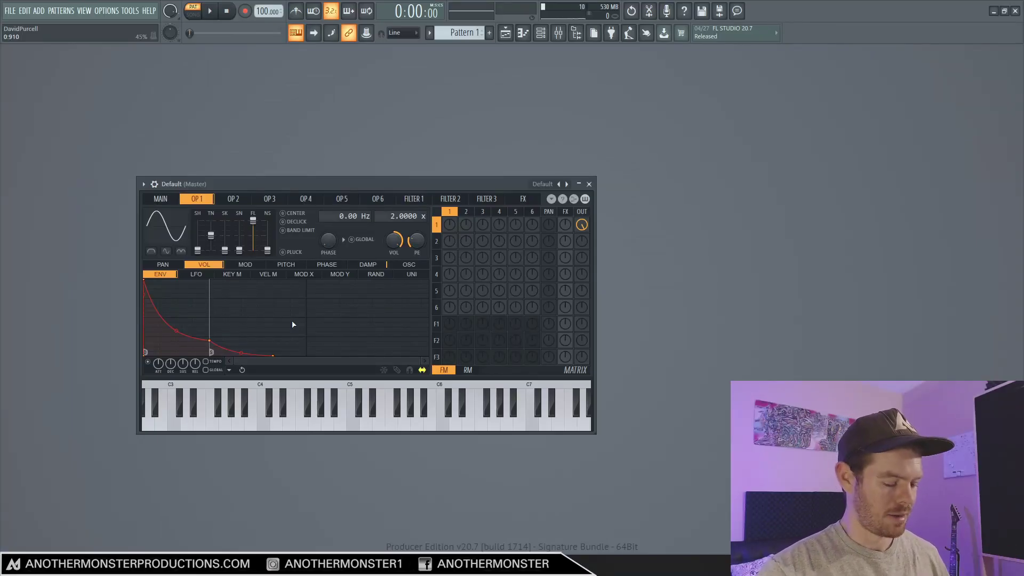
{"action": "key", "text": "c"}
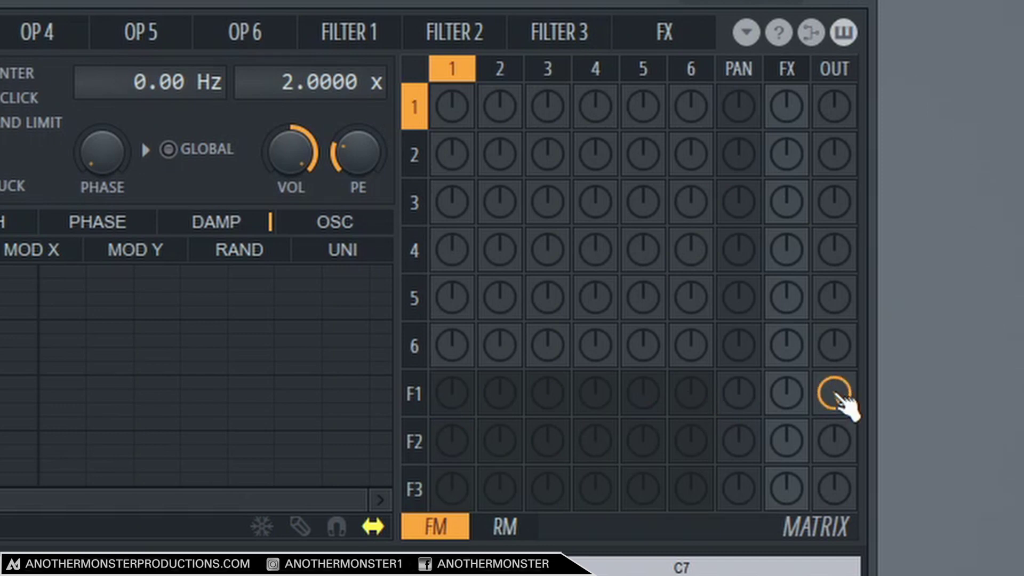
- Route operator 1 into filter 1 and filter 1 to the output, play the pattern, and show filter 1's settings
{"action": "left_click_drag", "start_coordinate": [836, 399], "coordinate": [839, 411]}
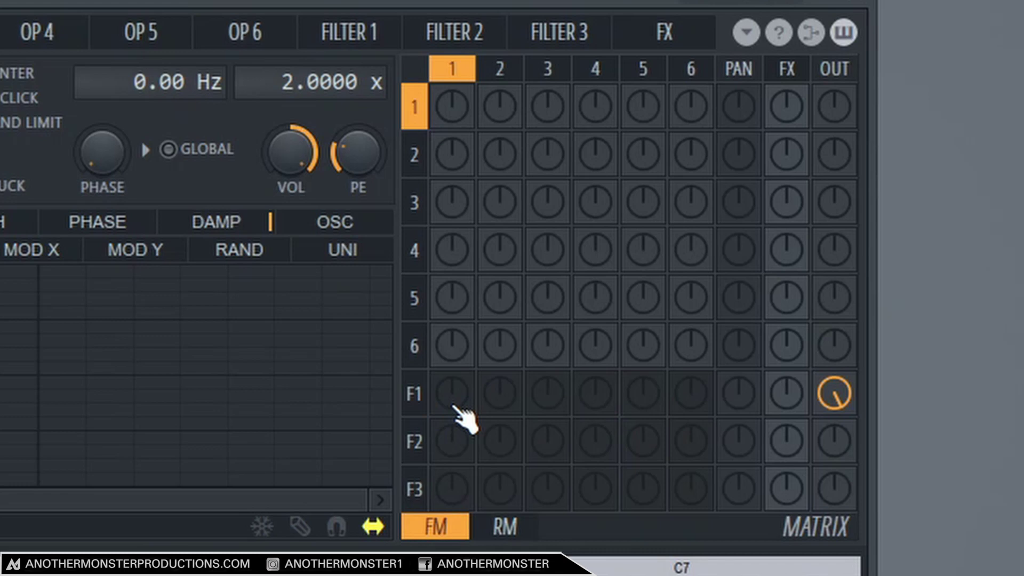
{"action": "left_click_drag", "start_coordinate": [456, 404], "coordinate": [466, 414]}
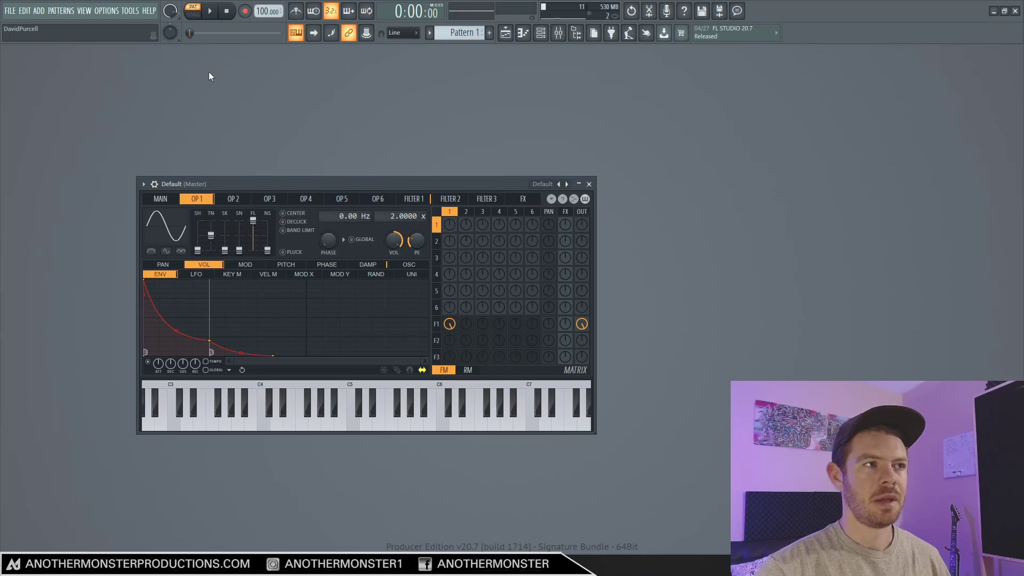
{"action": "left_click", "coordinate": [211, 12]}
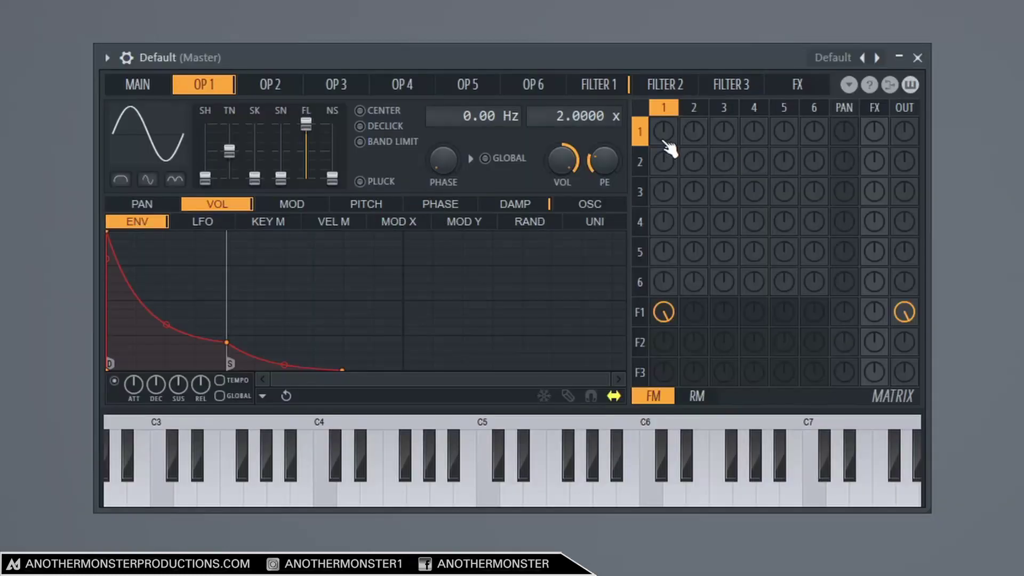
{"action": "left_click", "coordinate": [599, 86]}
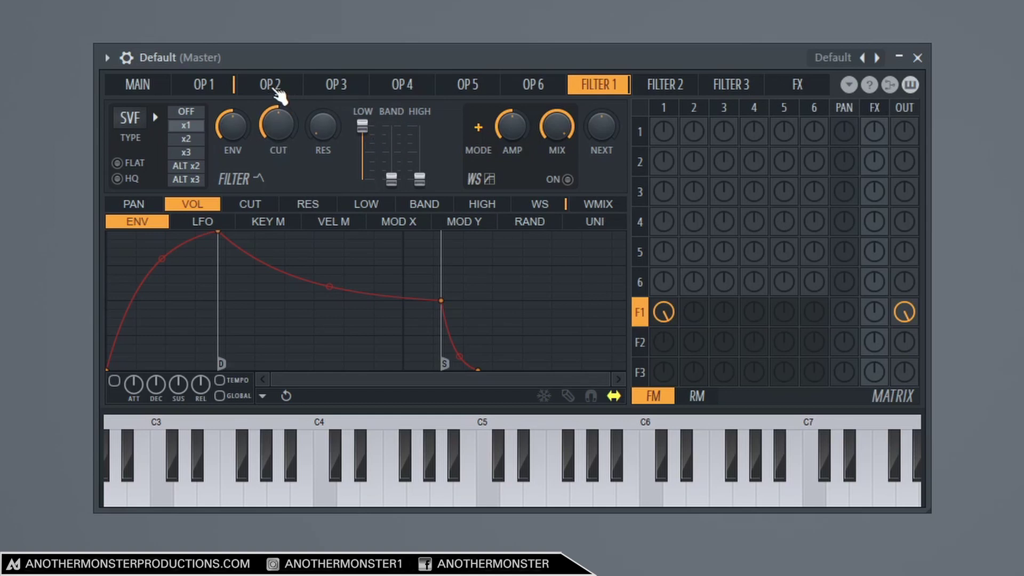
- Enable operator 2's pitch envelope with no attack and a very fast decay, and stop operator 1 feeding filter 1
{"action": "left_click", "coordinate": [272, 88]}
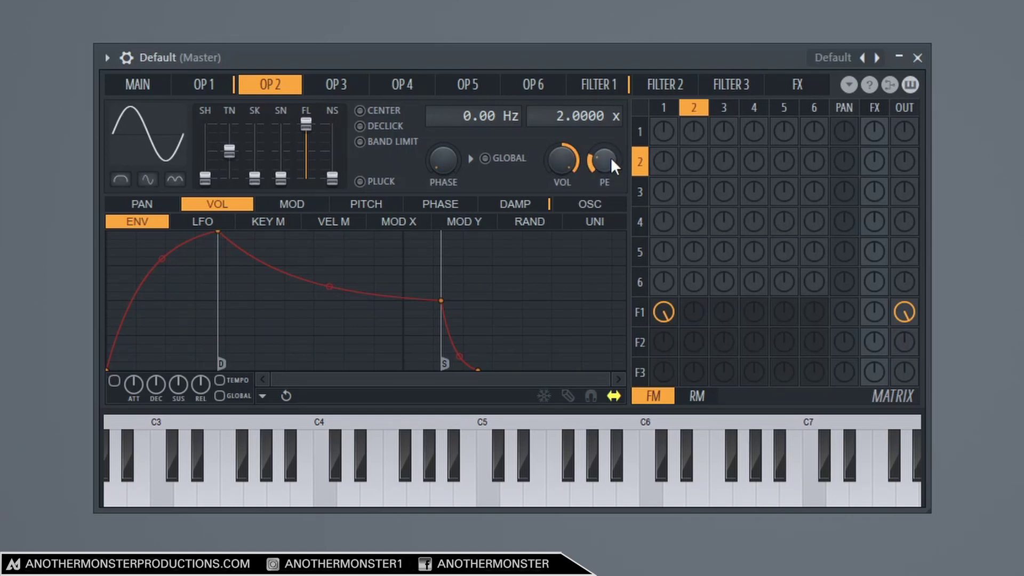
{"action": "left_click", "coordinate": [367, 205]}
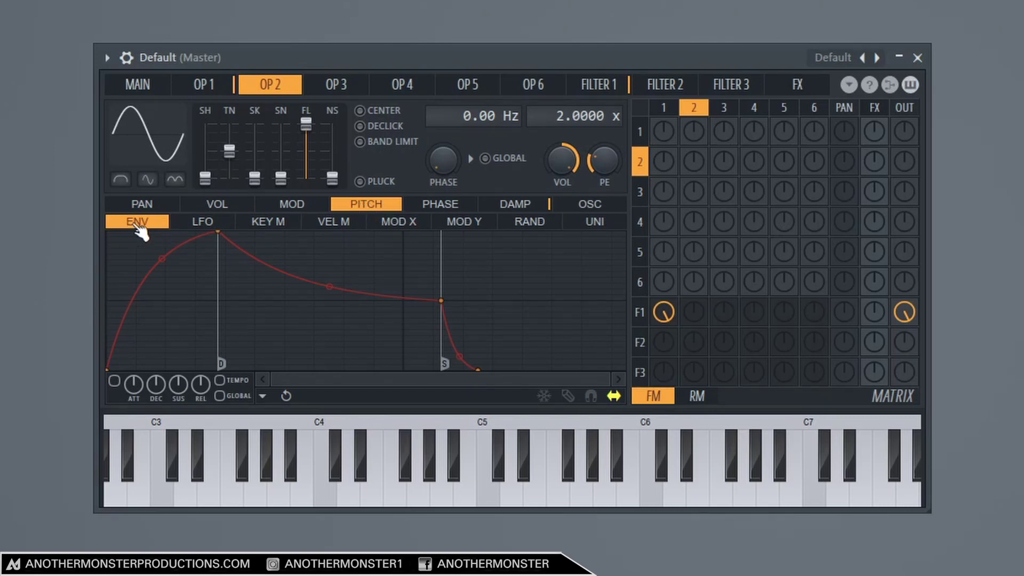
{"action": "left_click", "coordinate": [115, 383]}
{"action": "left_click_drag", "start_coordinate": [228, 238], "coordinate": [109, 231]}
{"action": "left_click_drag", "start_coordinate": [331, 305], "coordinate": [123, 371]}
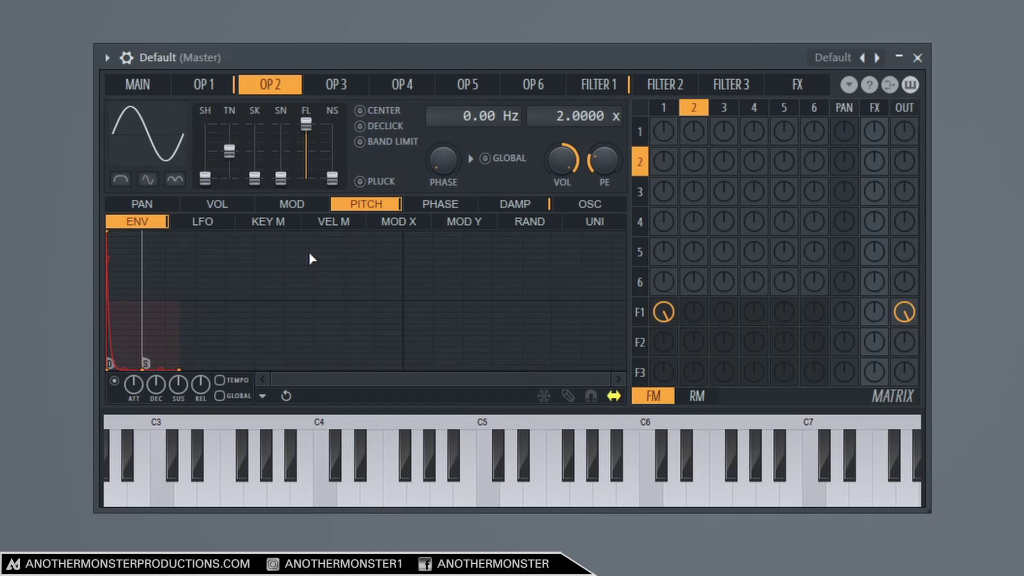
{"action": "left_click_drag", "start_coordinate": [663, 312], "coordinate": [697, 321]}
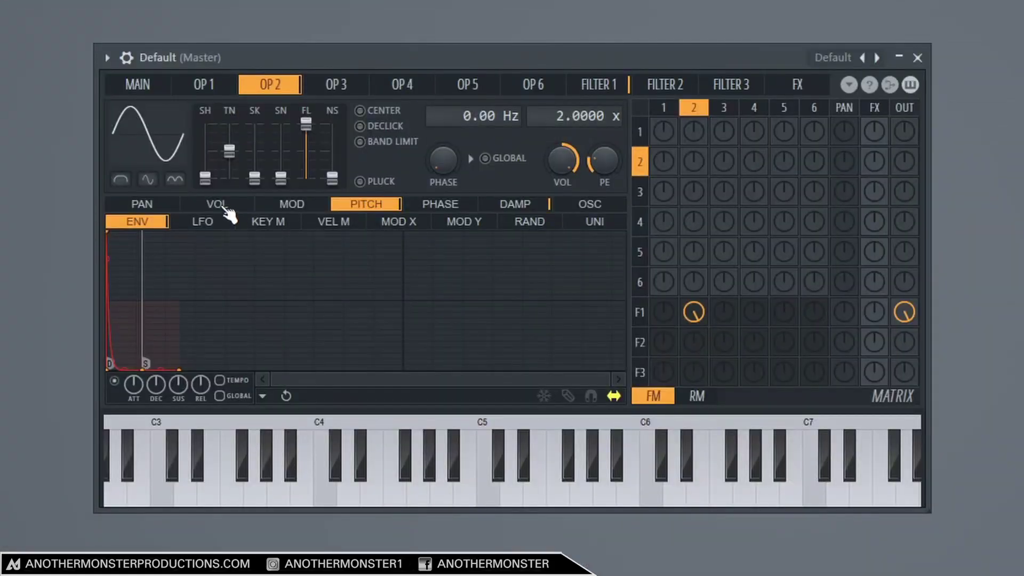
{"action": "left_click", "coordinate": [217, 207]}
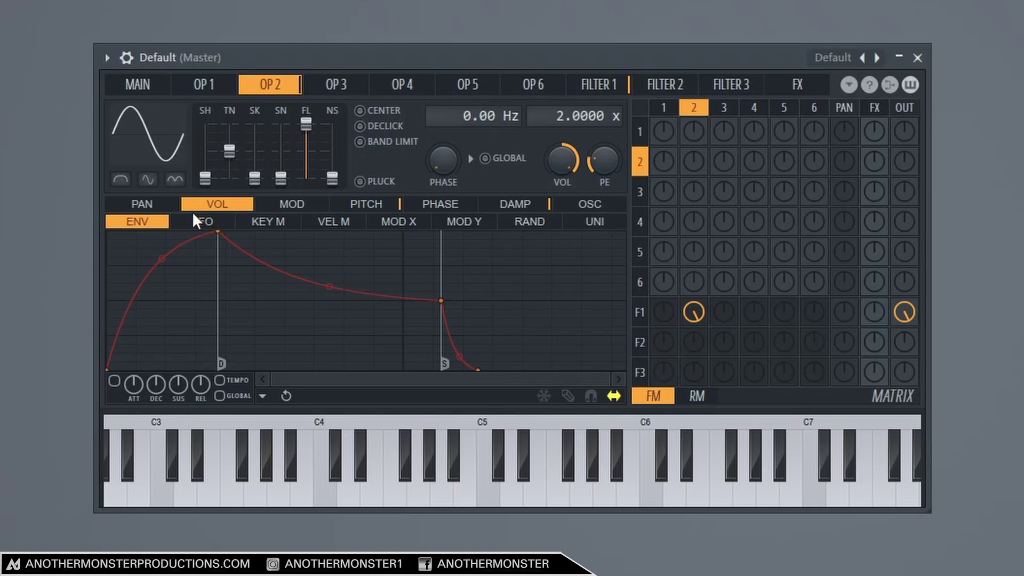
- Enable operator 2's volume envelope with an instant start, very short decay and low sustain
{"action": "left_click", "coordinate": [115, 381]}
{"action": "left_click_drag", "start_coordinate": [220, 236], "coordinate": [103, 222]}
{"action": "left_click_drag", "start_coordinate": [331, 297], "coordinate": [139, 360]}
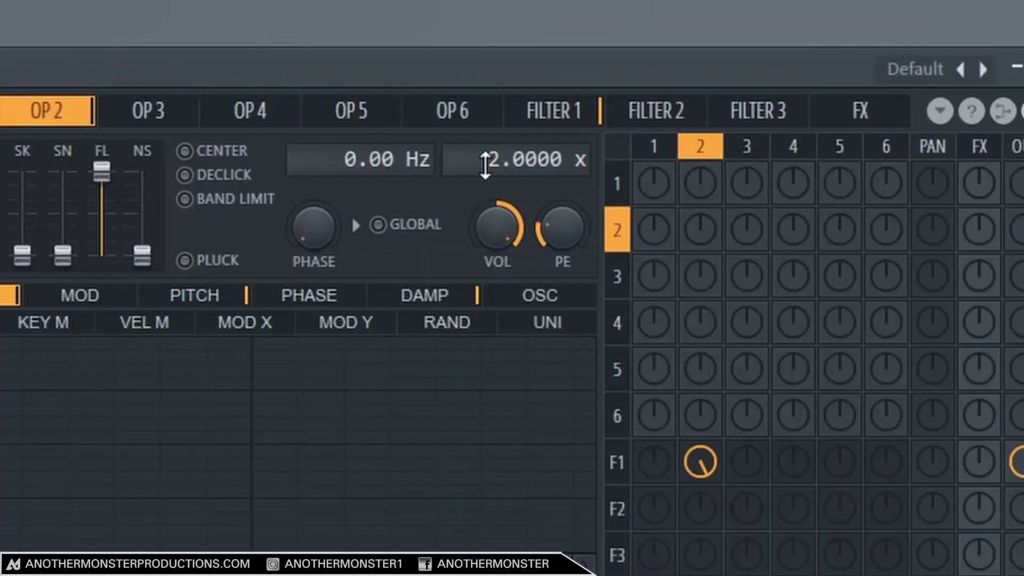
- Raise operator 2's ratio from 2.0000 to 7.0000x and set its pitch envelope amount to +1834 cents
{"action": "left_click_drag", "start_coordinate": [564, 118], "coordinate": [564, 74]}
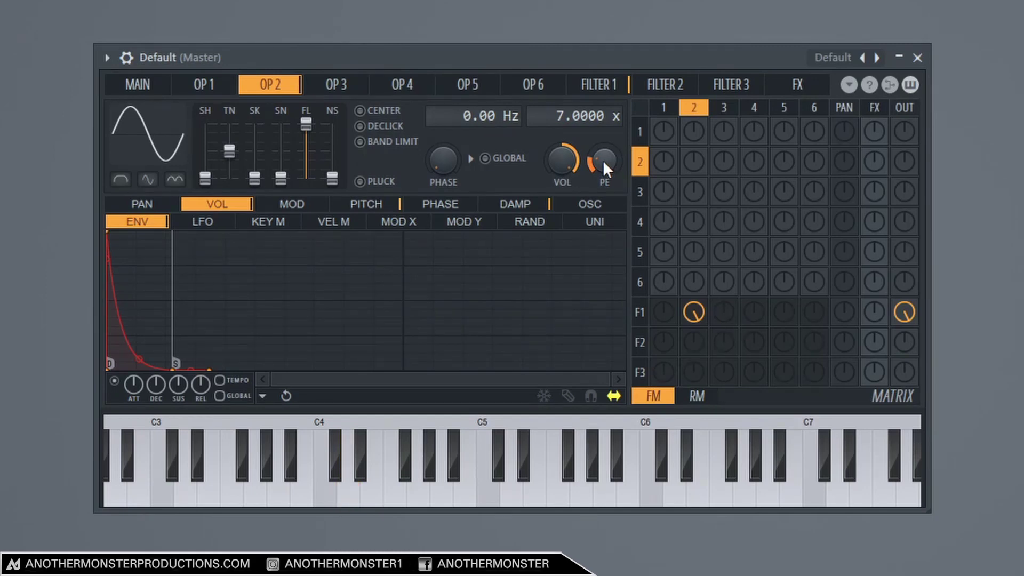
{"action": "left_click_drag", "start_coordinate": [602, 161], "coordinate": [602, 154]}
{"action": "left_click_drag", "start_coordinate": [603, 153], "coordinate": [603, 144]}
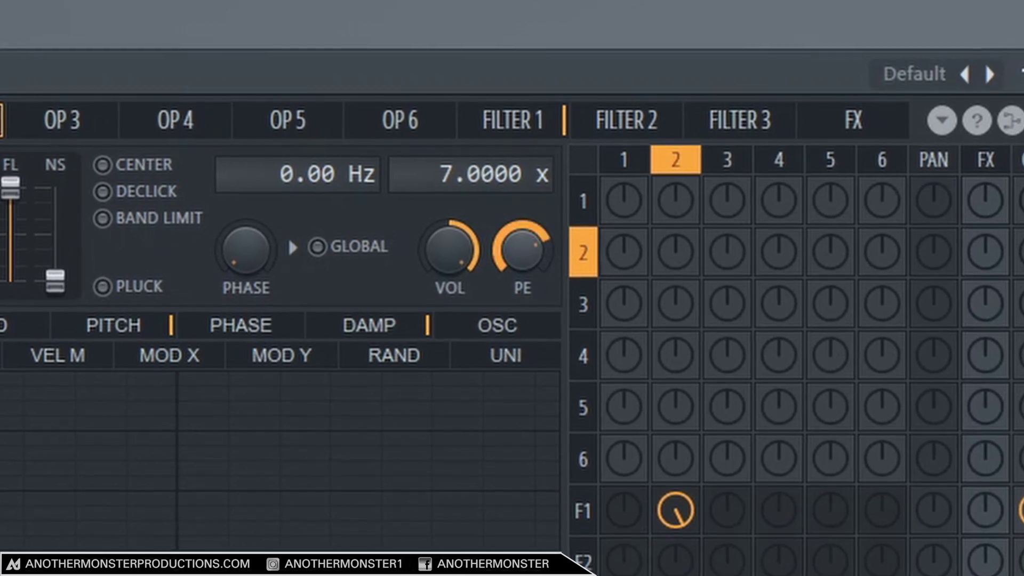
{"action": "mouse_move", "coordinate": [521, 251]}
{"action": "left_mouse_down"}
{"action": "mouse_move", "coordinate": [521, 293]}
{"action": "mouse_move", "coordinate": [522, 261]}
{"action": "left_mouse_up"}
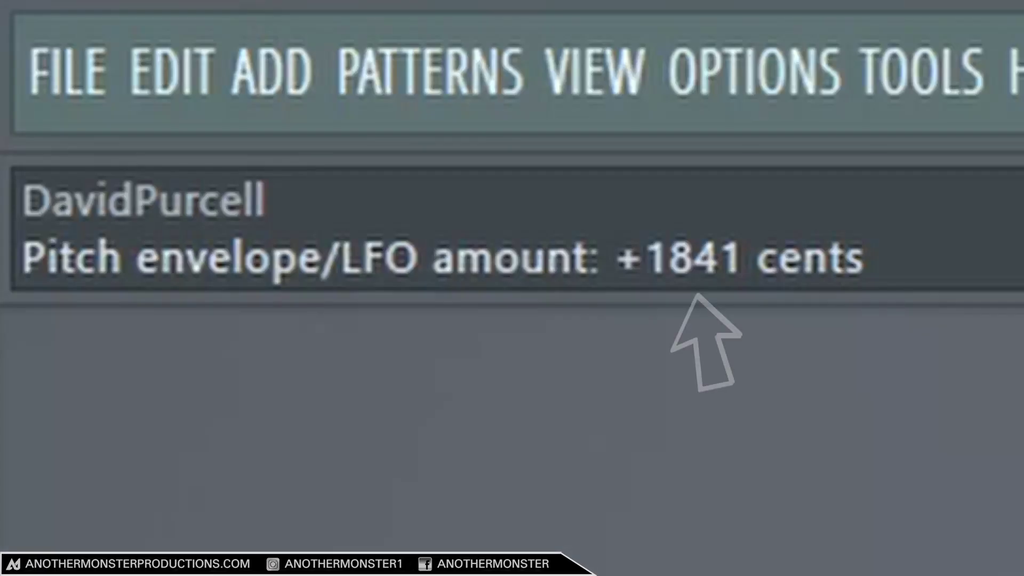
{"action": "left_click_drag", "start_coordinate": [604, 160], "coordinate": [604, 161]}
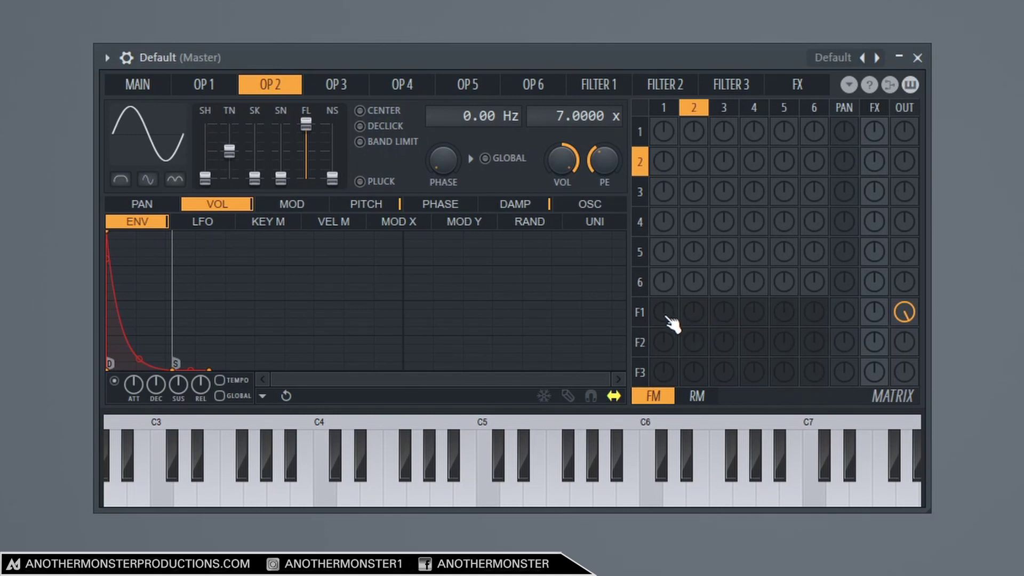
- Turn up the F1-row matrix knobs in columns 1 and 2 so both operators feed Filter 1
{"action": "left_click_drag", "start_coordinate": [666, 317], "coordinate": [666, 304]}
{"action": "left_click_drag", "start_coordinate": [696, 317], "coordinate": [696, 302]}
{"action": "left_click_drag", "start_coordinate": [696, 302], "coordinate": [695, 302]}
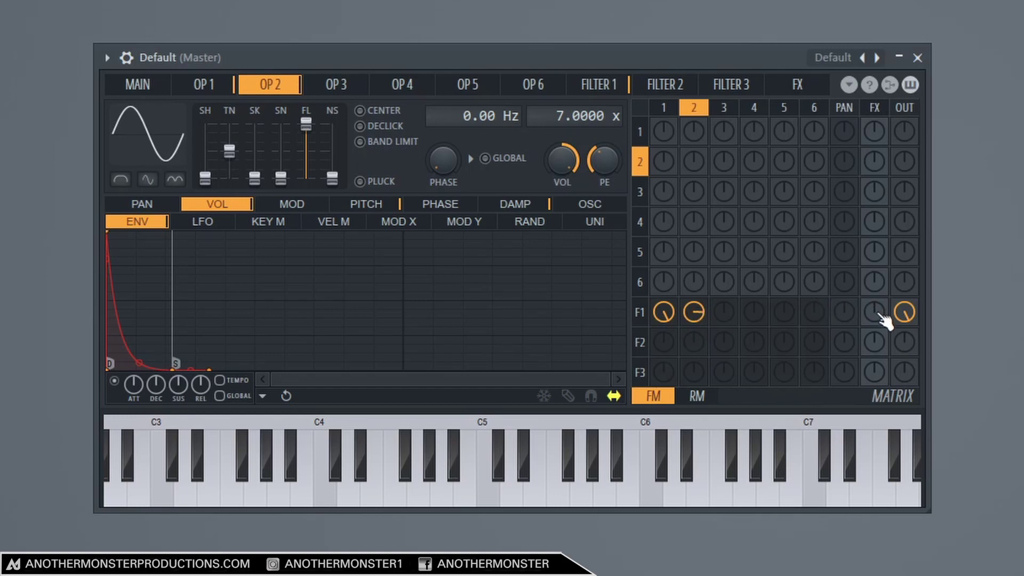
- Send Filter 1 into the effects section, switch the FX reverb on, and stop playback
{"action": "left_click_drag", "start_coordinate": [879, 315], "coordinate": [879, 307]}
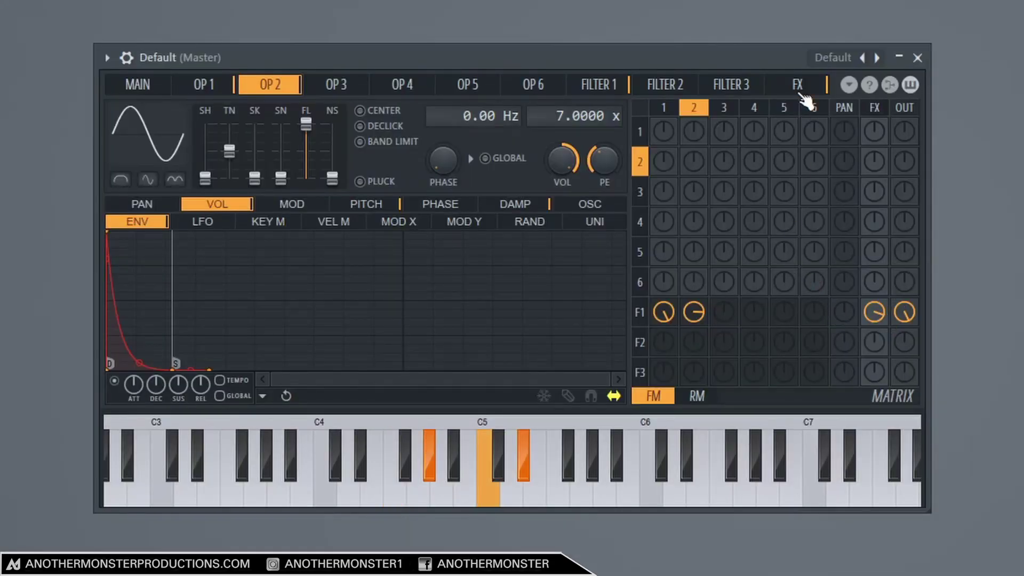
{"action": "left_click", "coordinate": [798, 86]}
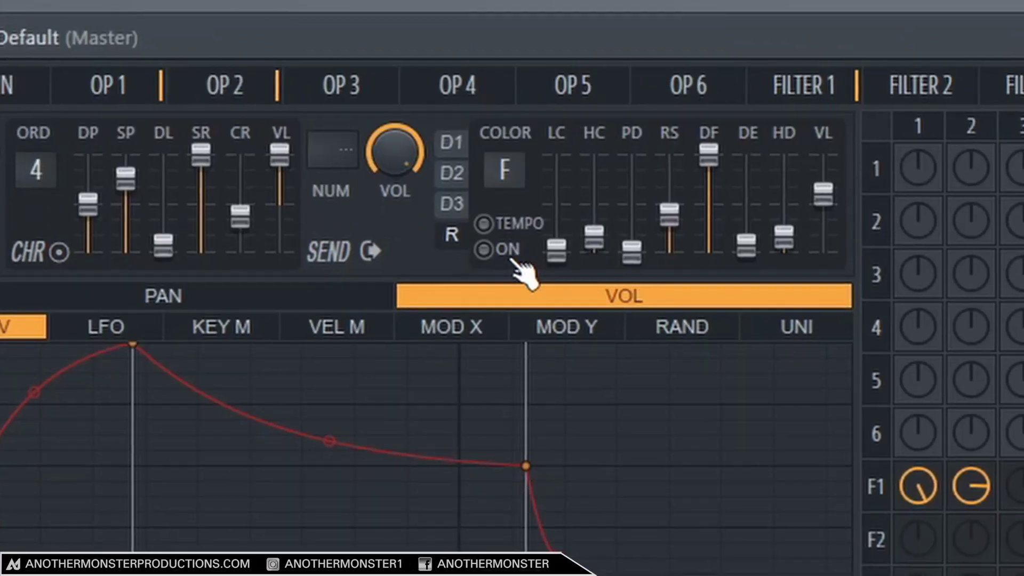
{"action": "left_click", "coordinate": [482, 252]}
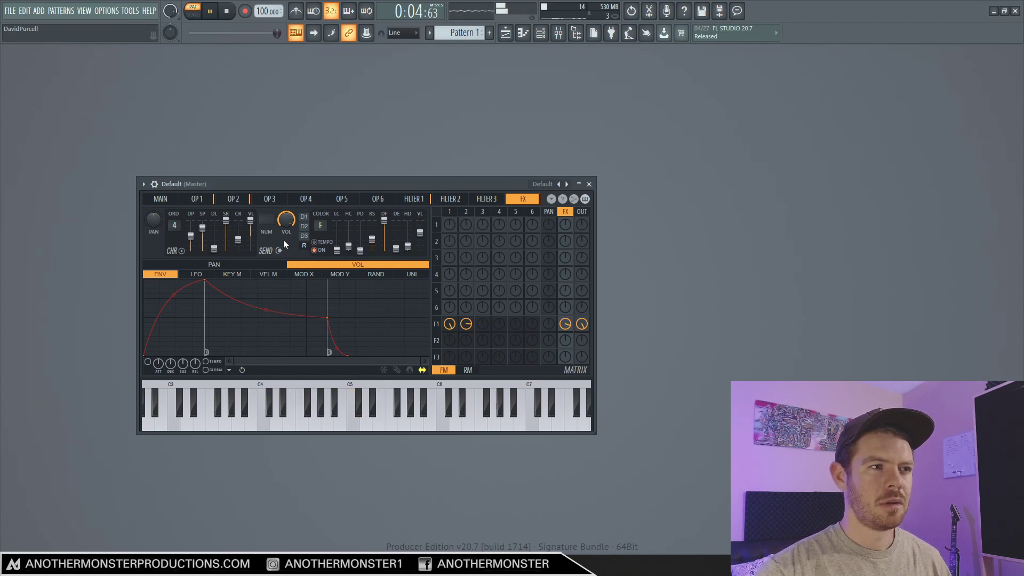
{"action": "key", "text": "space"}
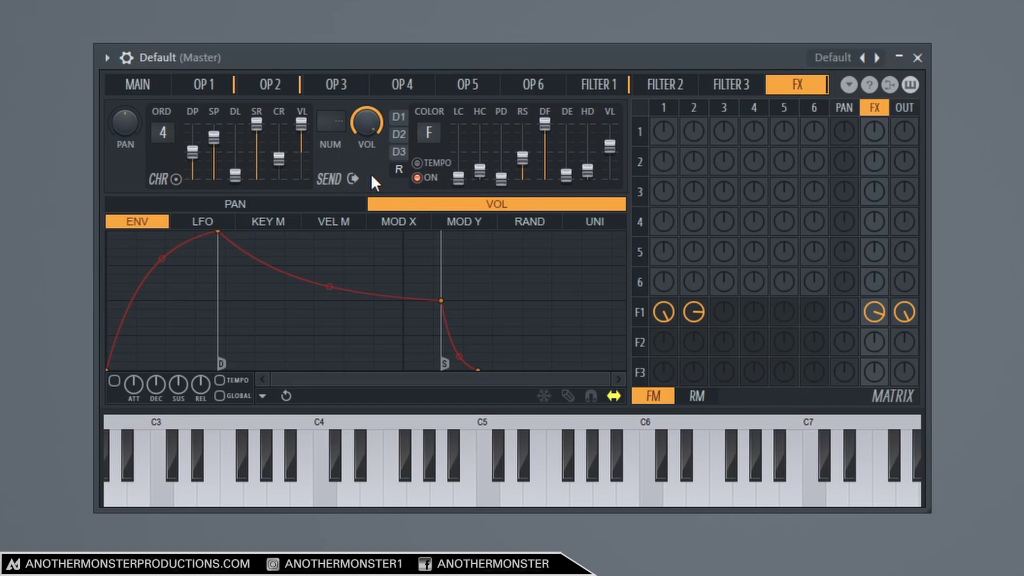
- Make the Mod X curve for effects volume rise from zero, then push X modulation near maximum on MAIN
{"action": "left_click", "coordinate": [408, 223]}
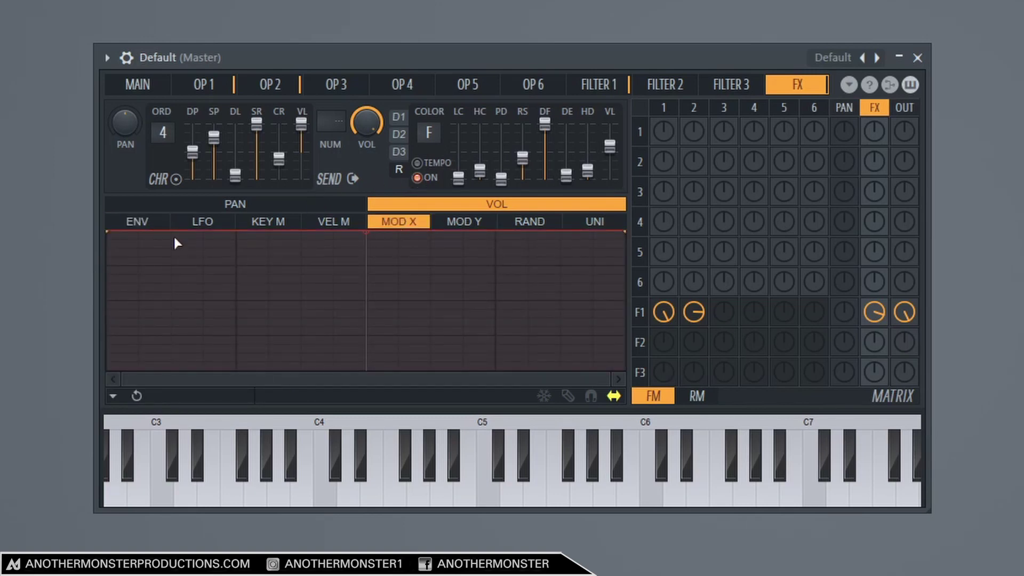
{"action": "left_click_drag", "start_coordinate": [113, 233], "coordinate": [34, 451]}
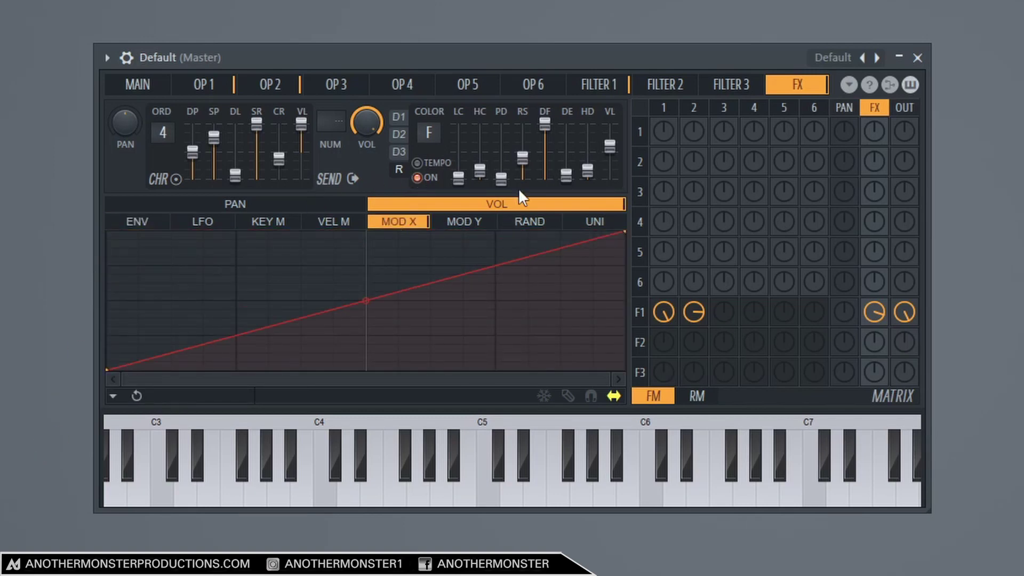
{"action": "left_click", "coordinate": [139, 87]}
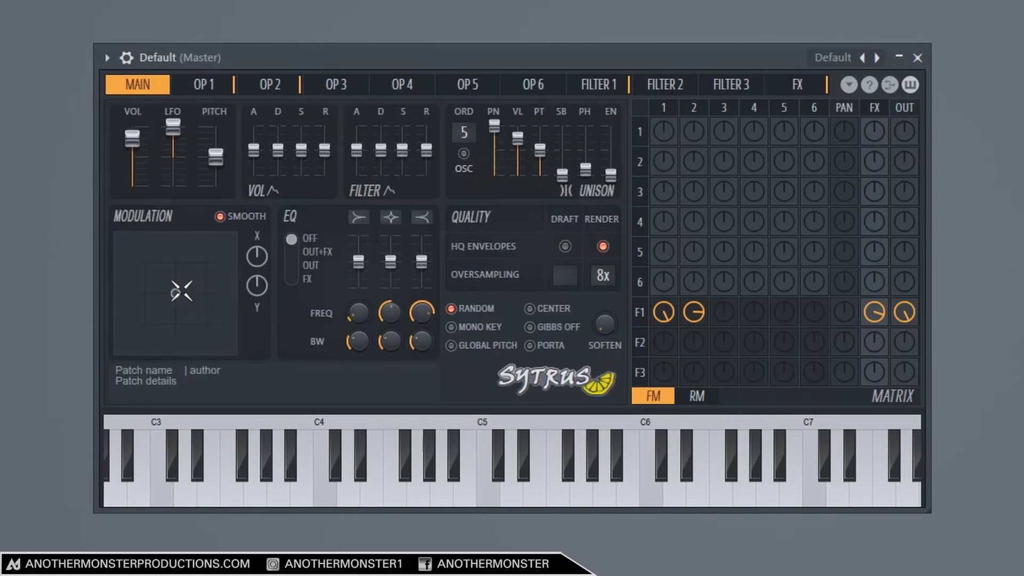
{"action": "mouse_move", "coordinate": [176, 292]}
{"action": "left_mouse_down"}
{"action": "mouse_move", "coordinate": [230, 288]}
{"action": "mouse_move", "coordinate": [122, 299]}
{"action": "mouse_move", "coordinate": [228, 293]}
{"action": "mouse_move", "coordinate": [194, 292]}
{"action": "mouse_move", "coordinate": [213, 288]}
{"action": "left_mouse_up"}
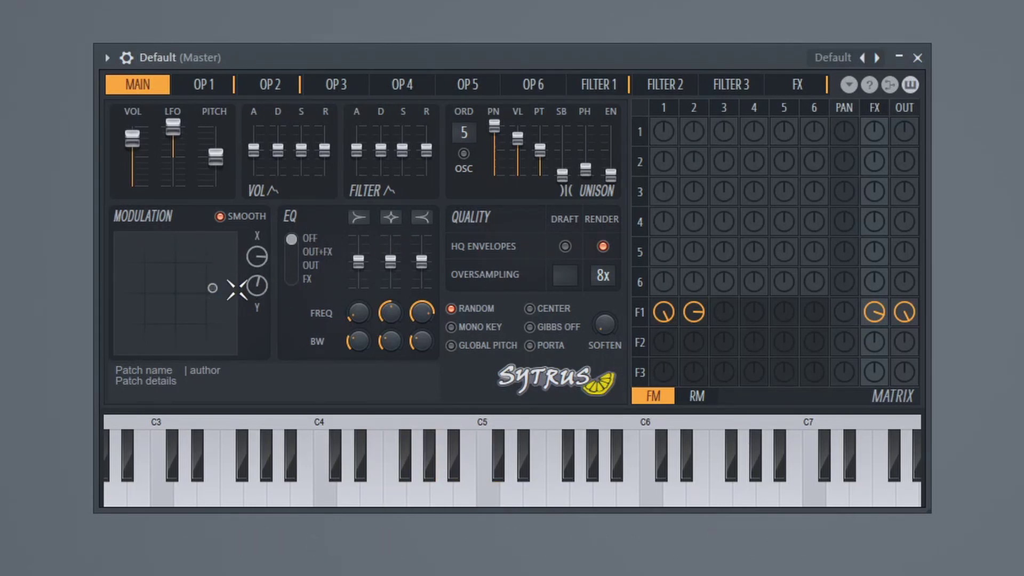
{"action": "left_click_drag", "start_coordinate": [214, 293], "coordinate": [201, 287]}
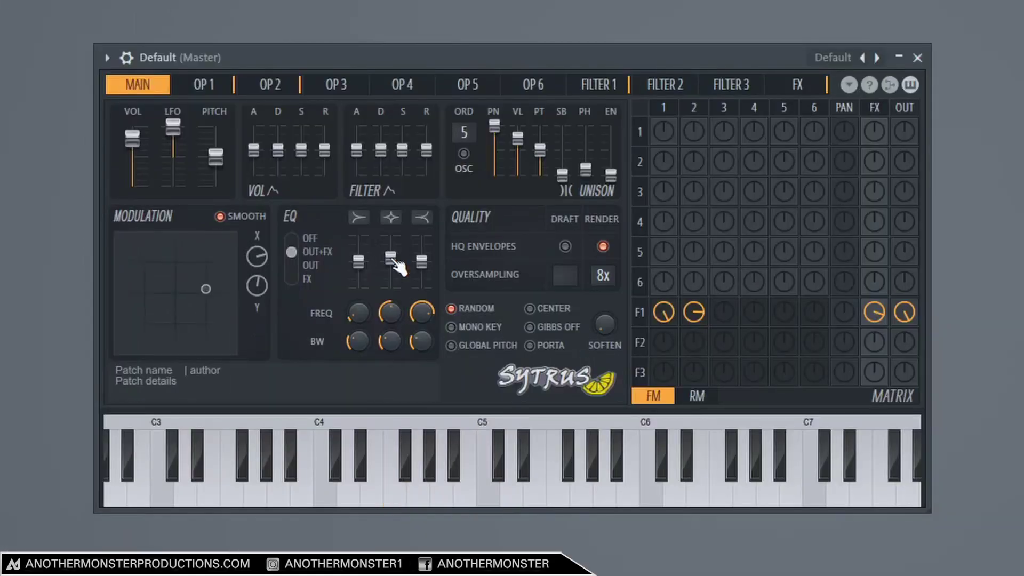
- Raise the middle EQ band slider to boost the mids
{"action": "left_click_drag", "start_coordinate": [390, 312], "coordinate": [390, 299]}
- Bring up the third delay (D3) settings on the FX page
{"action": "left_click", "coordinate": [798, 85]}
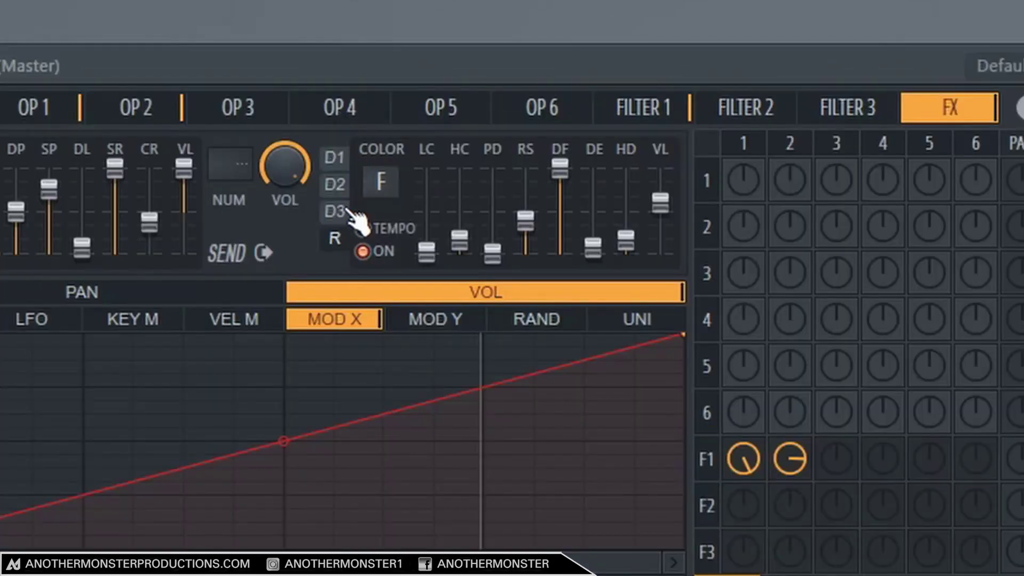
{"action": "left_click", "coordinate": [334, 211]}
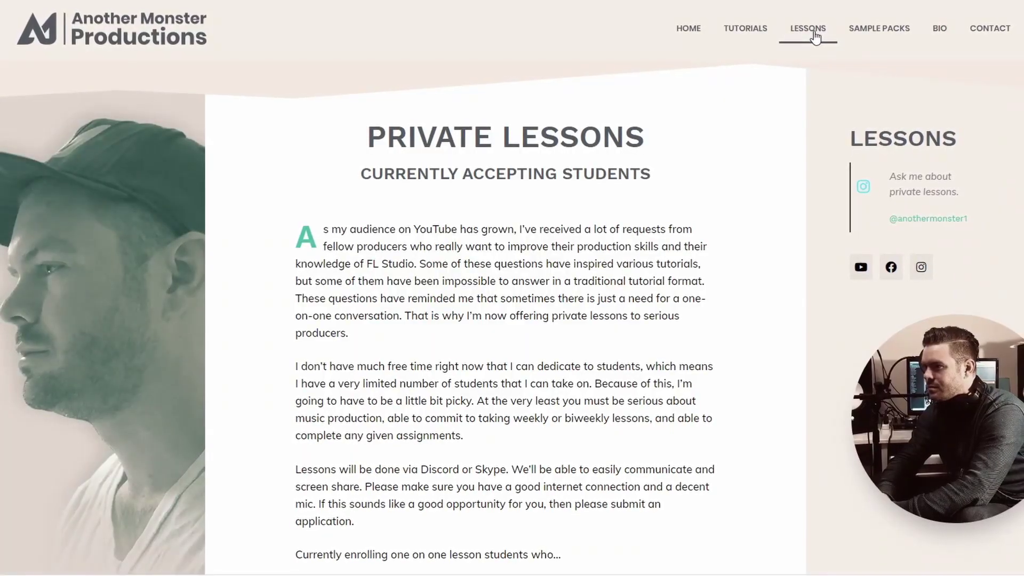
{"action": "scroll", "coordinate": [744, 198], "scroll_direction": "down", "scroll_amount": 1}
{"action": "scroll", "coordinate": [743, 196], "scroll_direction": "down", "scroll_amount": 8}
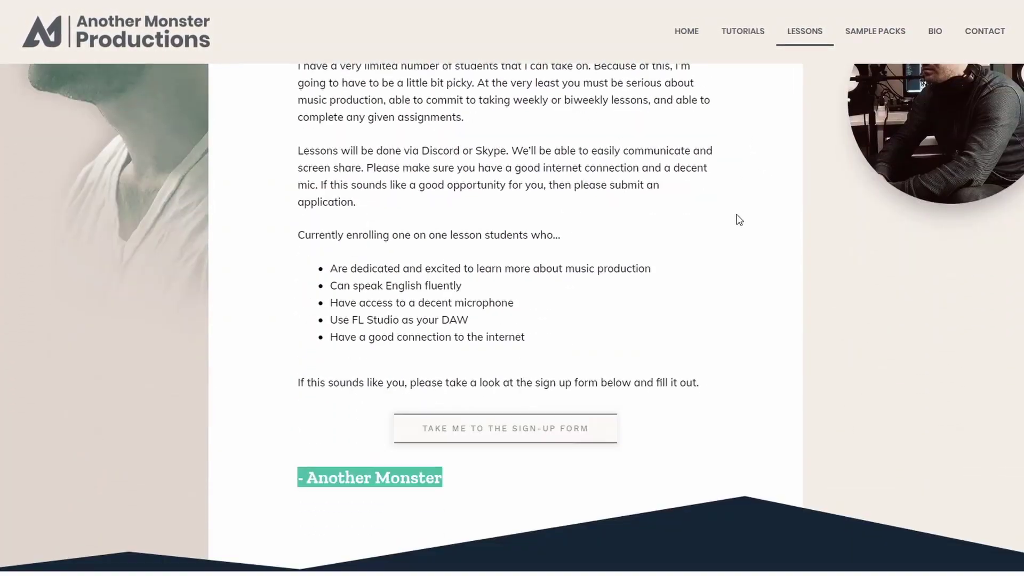
{"action": "scroll", "coordinate": [741, 288], "scroll_direction": "up", "scroll_amount": 10}
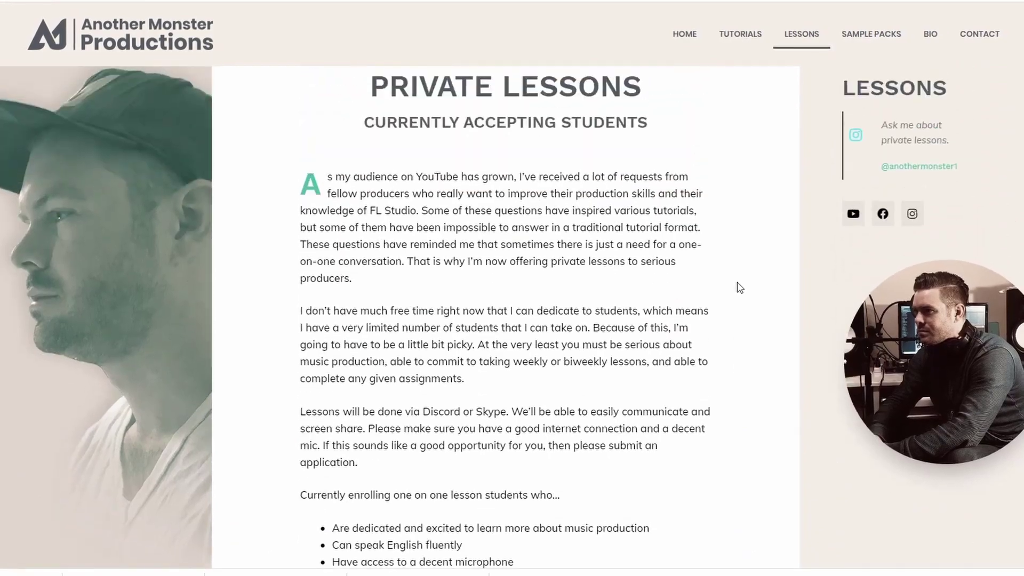